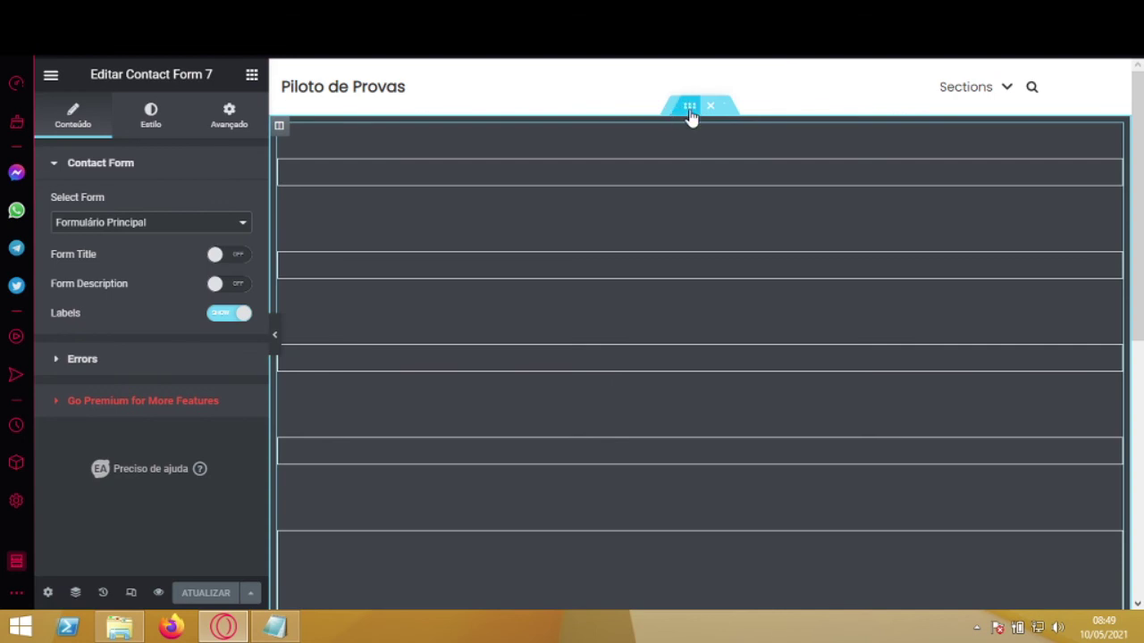
Step: Set the boxed content width of the inner section holding the contact form to 600 and update the page
click(691, 116)
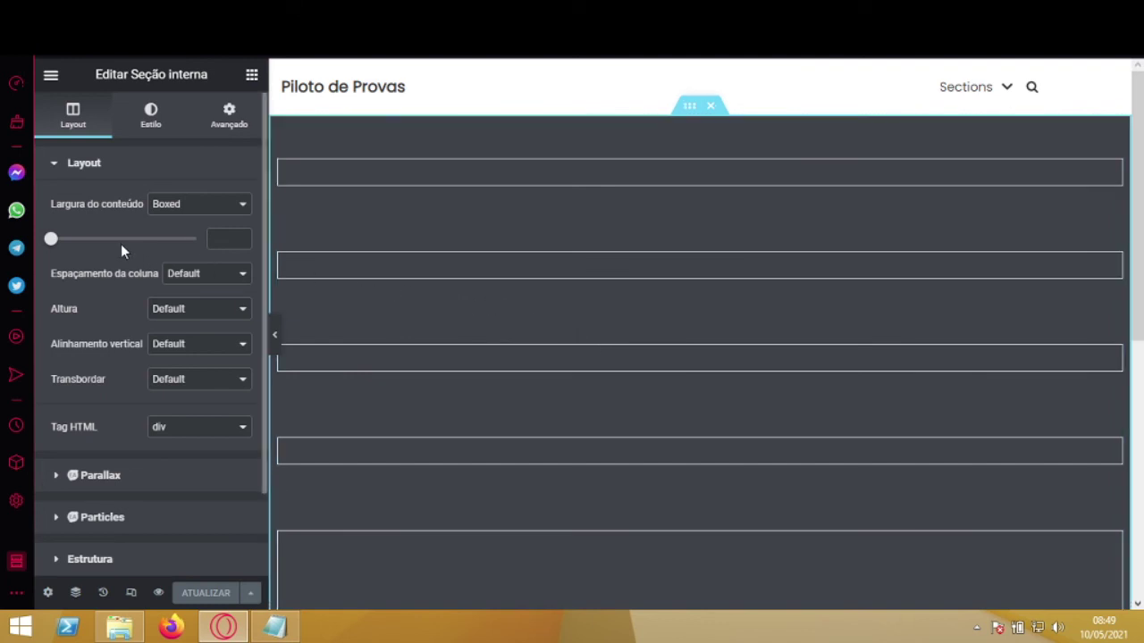
drag(51, 242, 89, 241)
drag(231, 239, 186, 247)
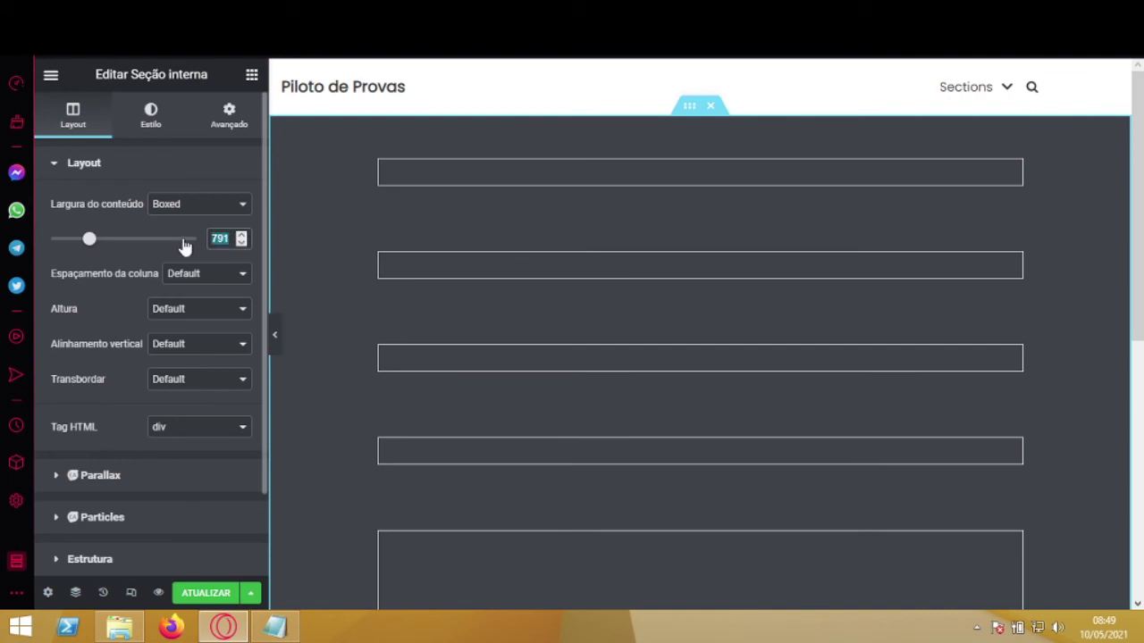
text(600)
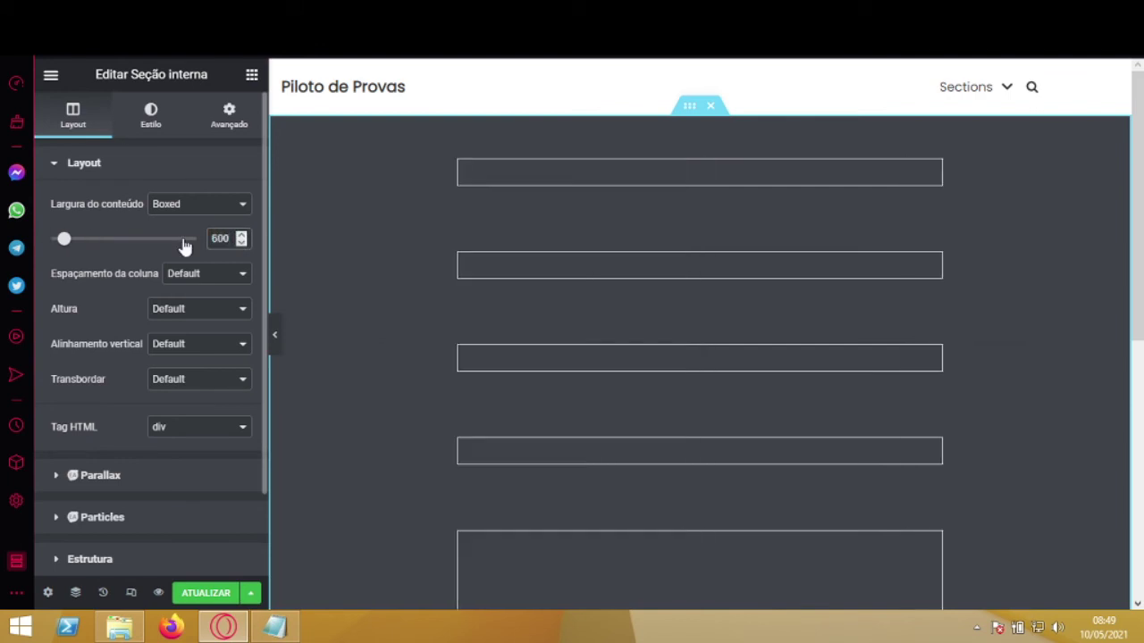
click(213, 595)
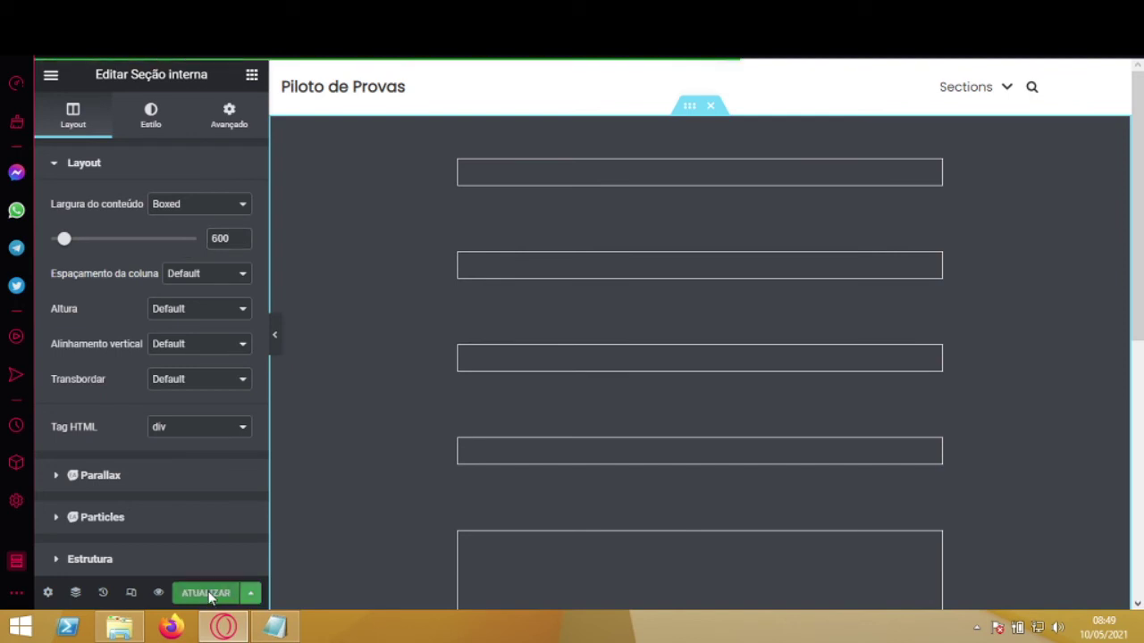
Step: Preview the page and check how the name, e-mail, phone, subject and message fields respond when focused
click(158, 593)
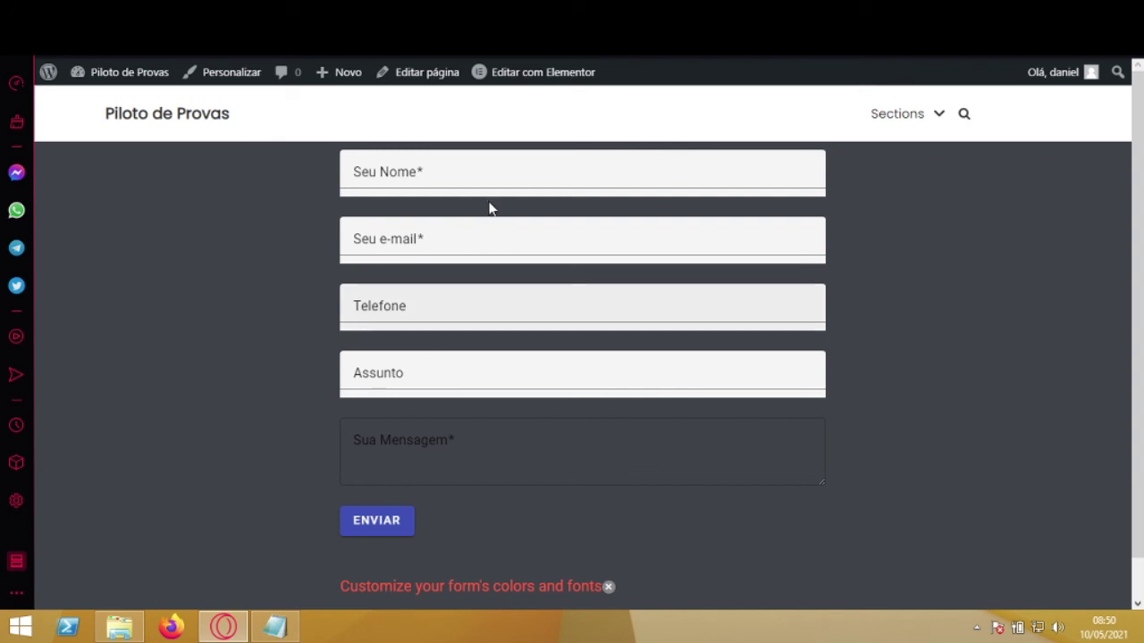
click(509, 175)
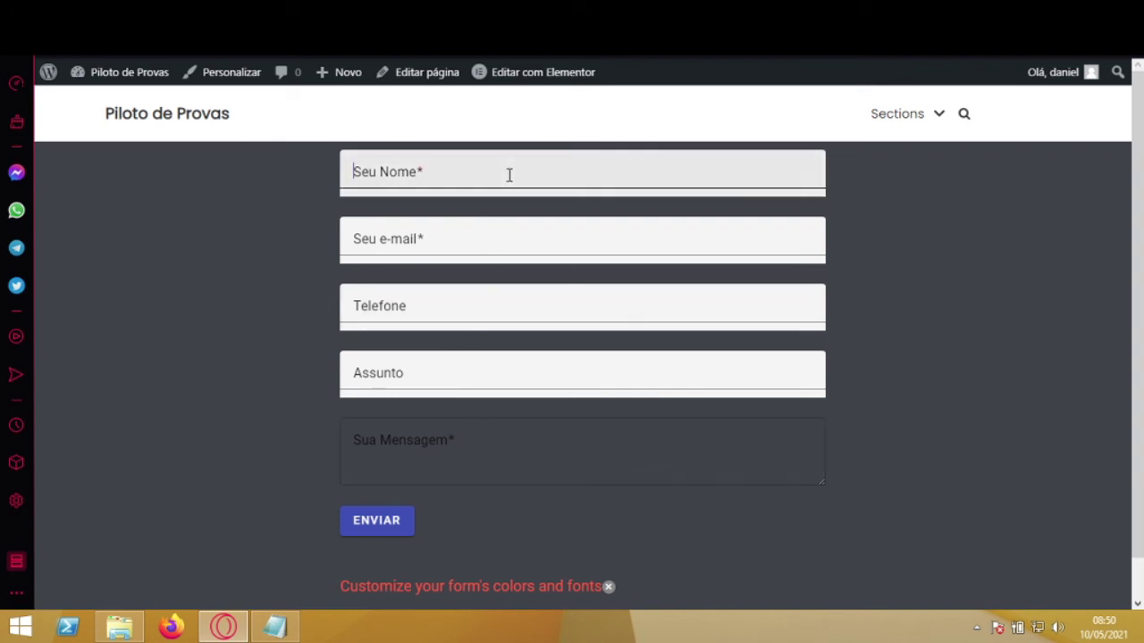
click(462, 250)
click(444, 296)
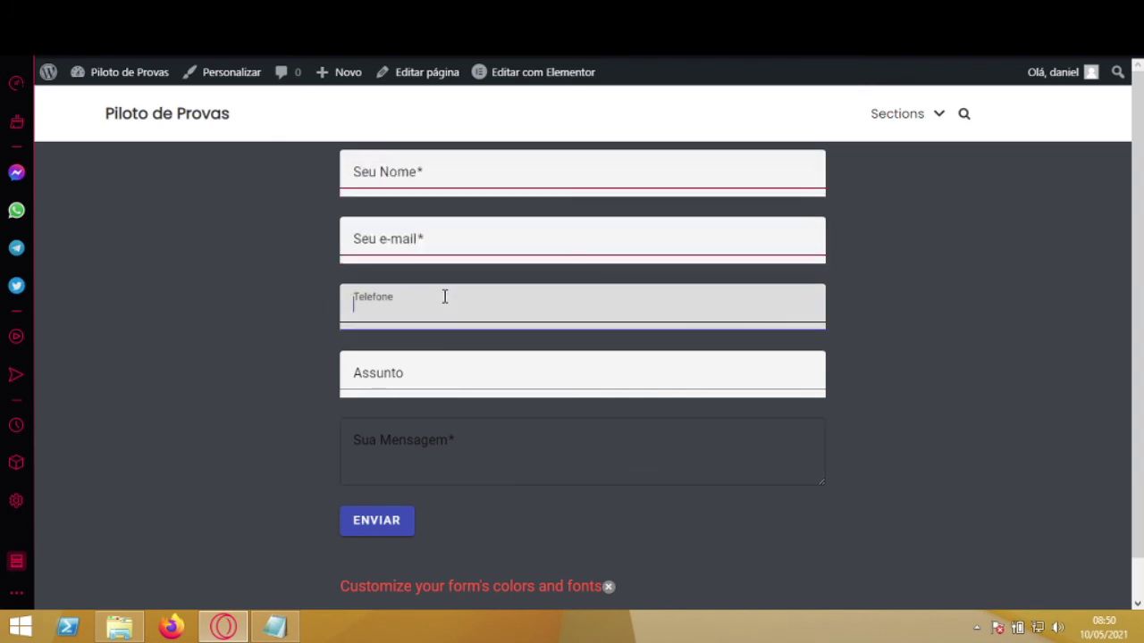
click(444, 373)
click(428, 460)
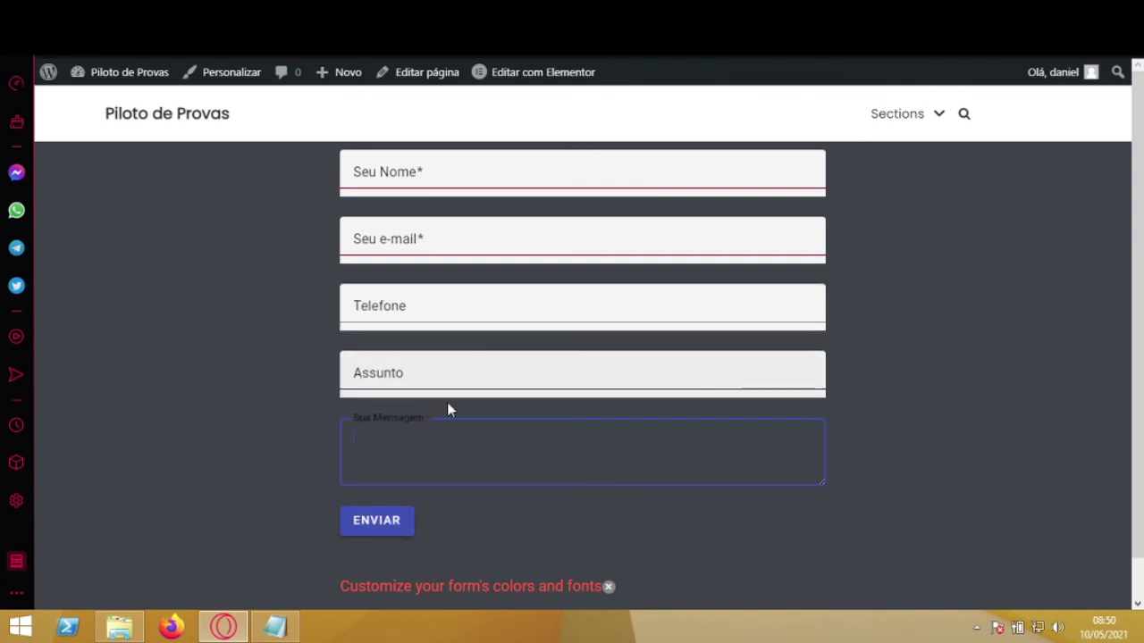
click(451, 170)
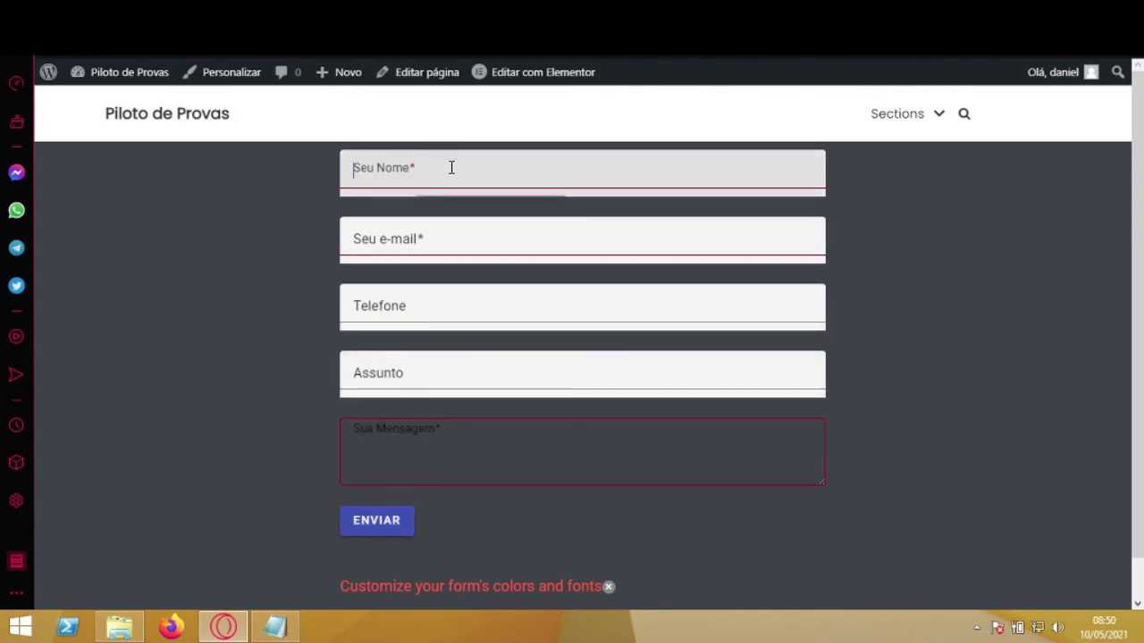
click(439, 232)
click(426, 304)
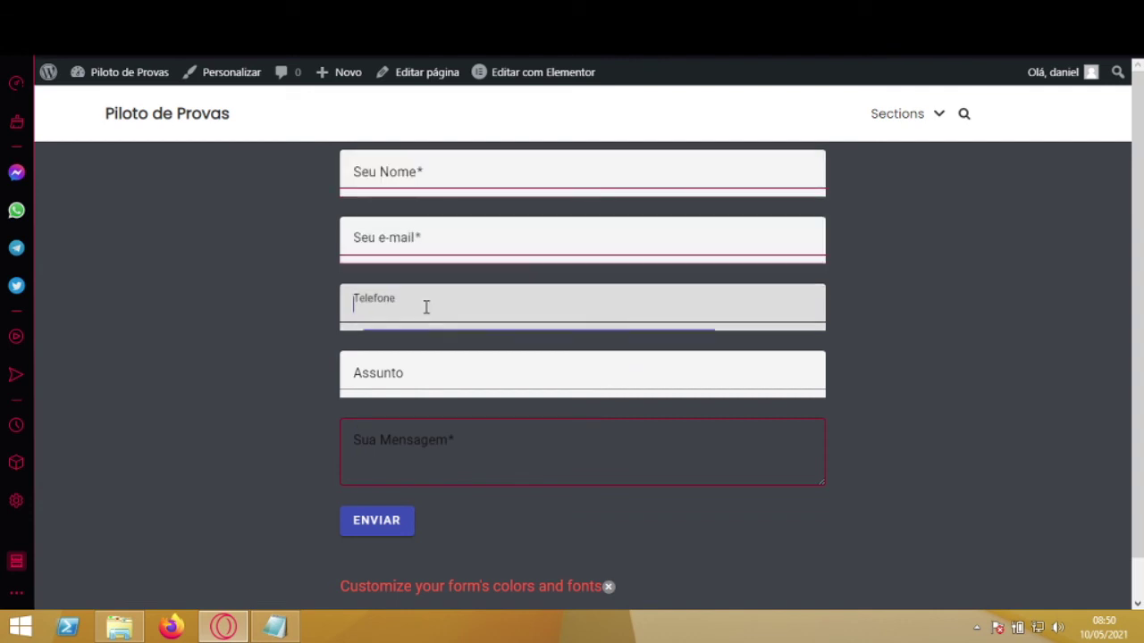
click(427, 386)
click(447, 442)
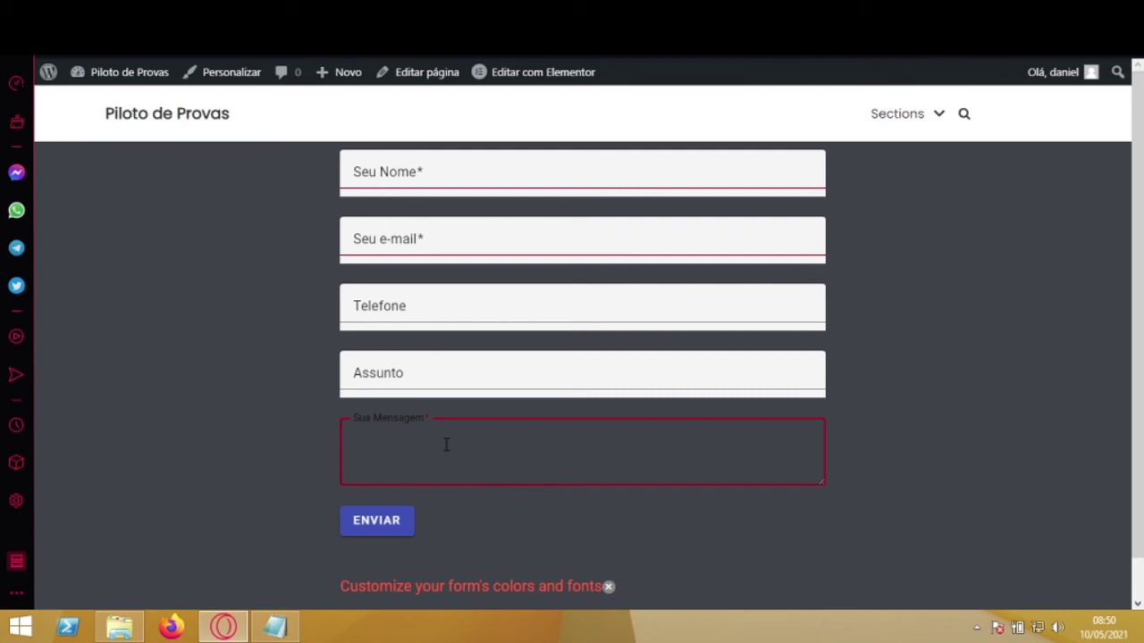
Step: Open the customization of the form's colors and fonts from the link below the form
scroll(1139, 466, down, 1)
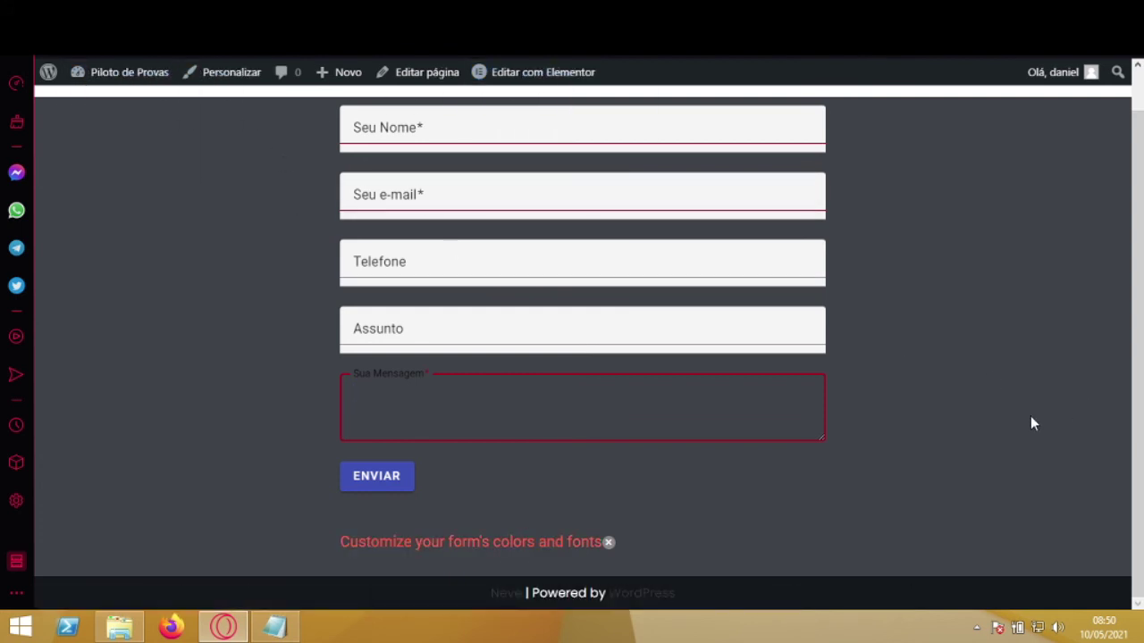
click(495, 542)
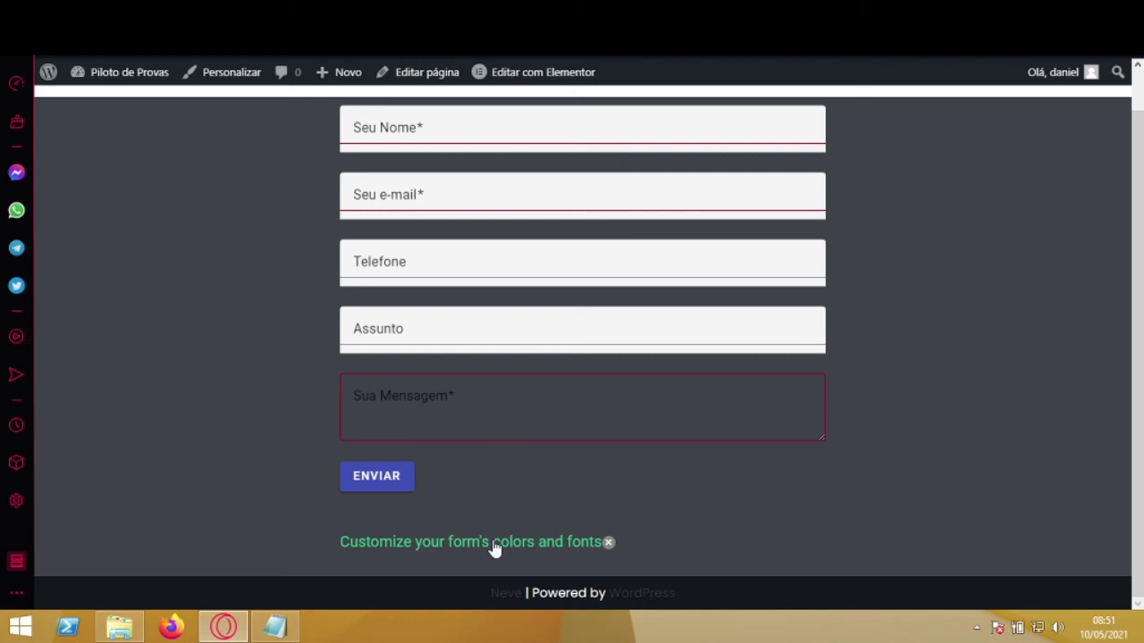
click(495, 545)
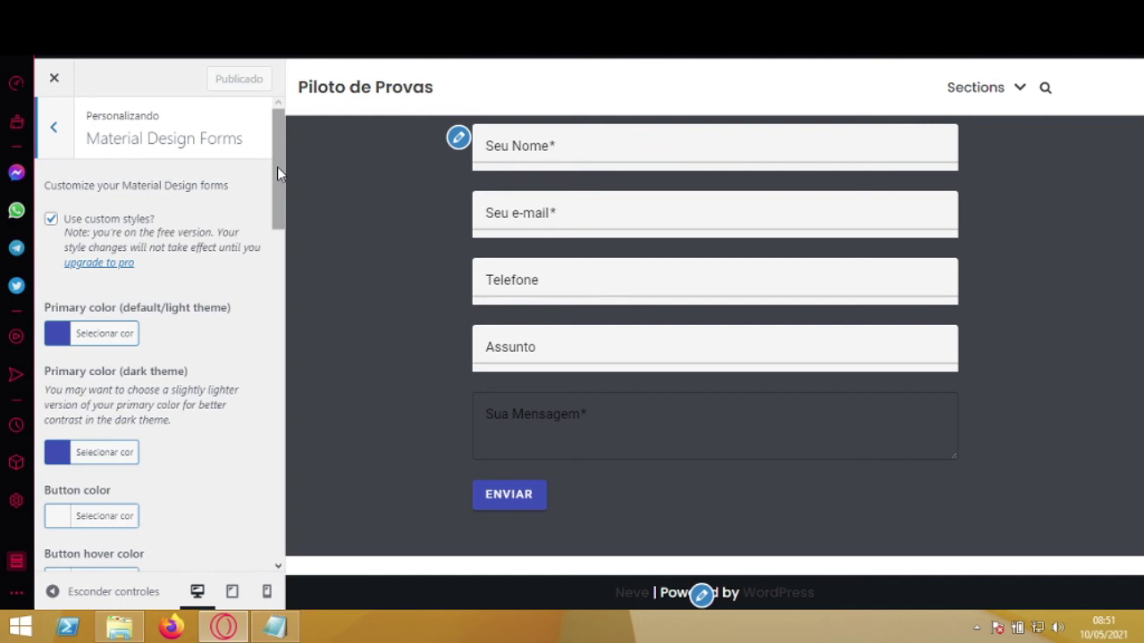
Step: Review the Material Design Forms options, from the color, text opacity and font settings through to the Custom CSS editor
mouse_move(277, 170)
mouse_down()
mouse_move(266, 276)
mouse_move(275, 182)
mouse_up()
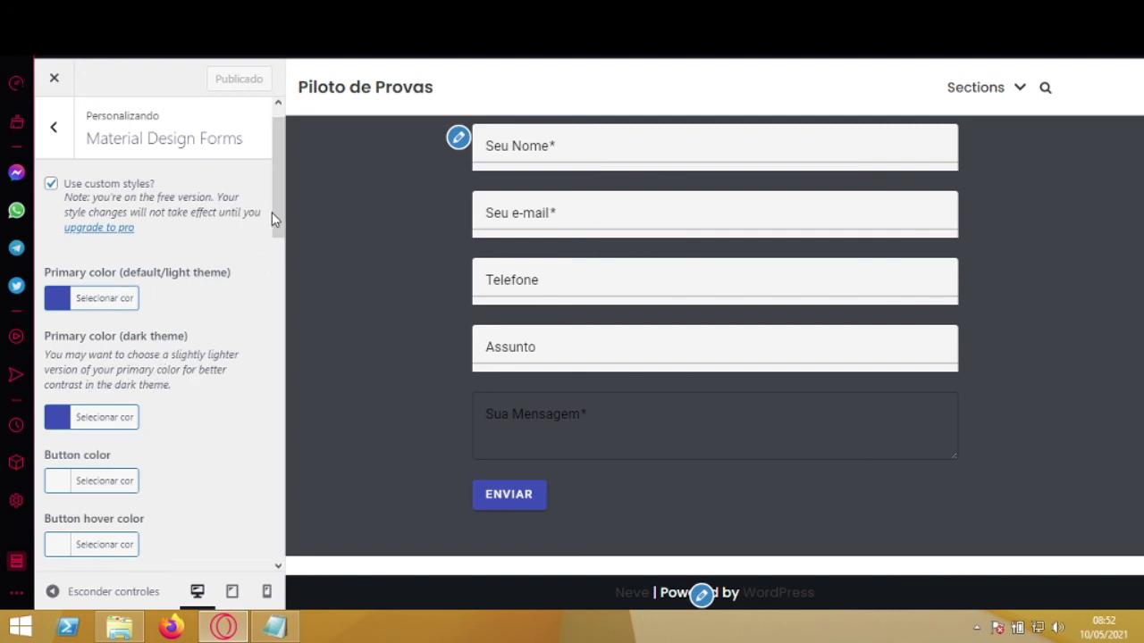
scroll(270, 250, down, 1)
scroll(271, 250, down, 3)
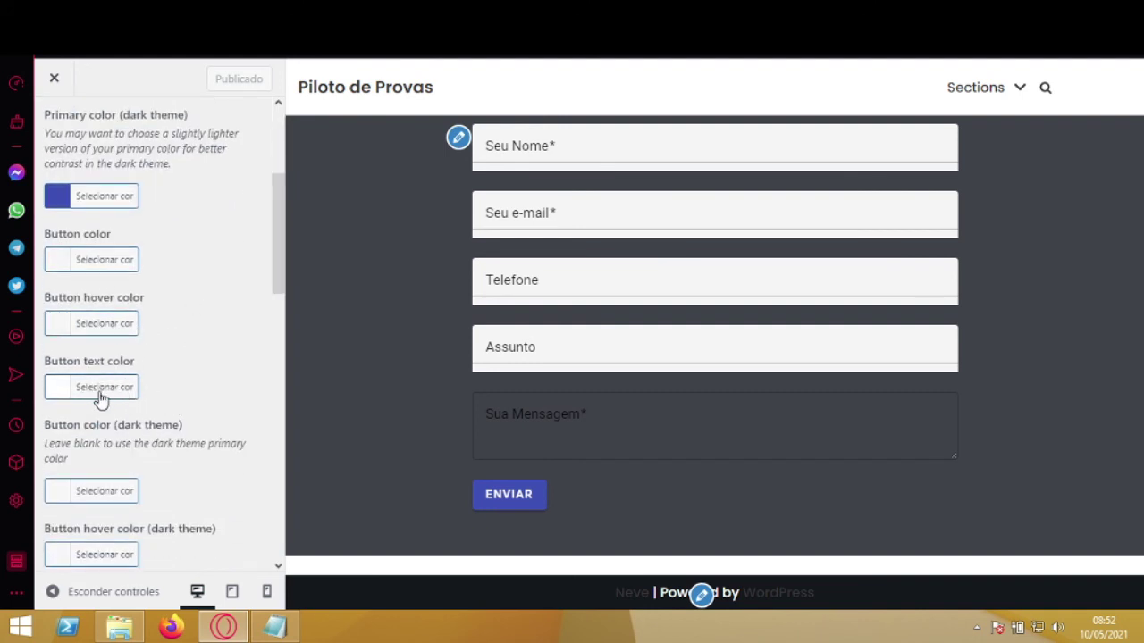
drag(278, 267, 267, 313)
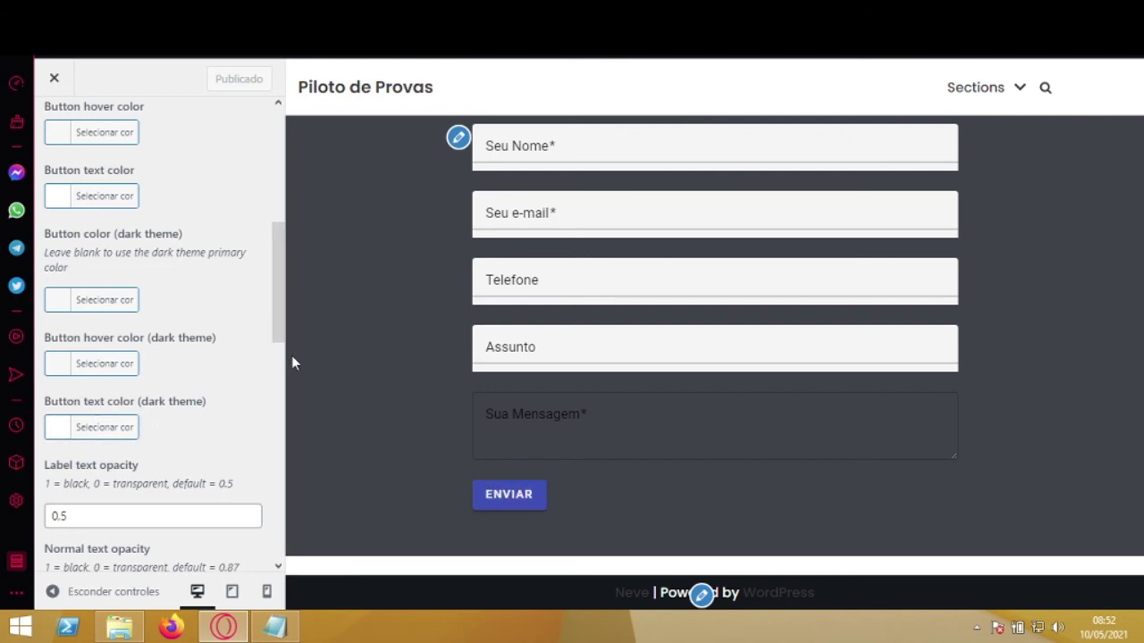
drag(279, 308, 272, 367)
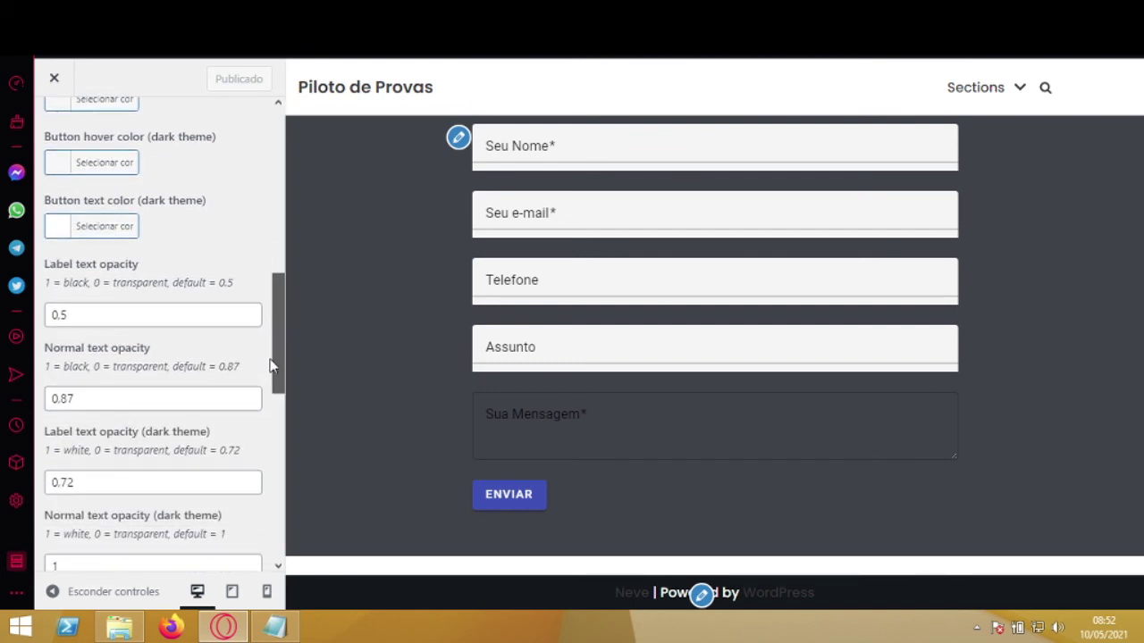
scroll(271, 368, down, 1)
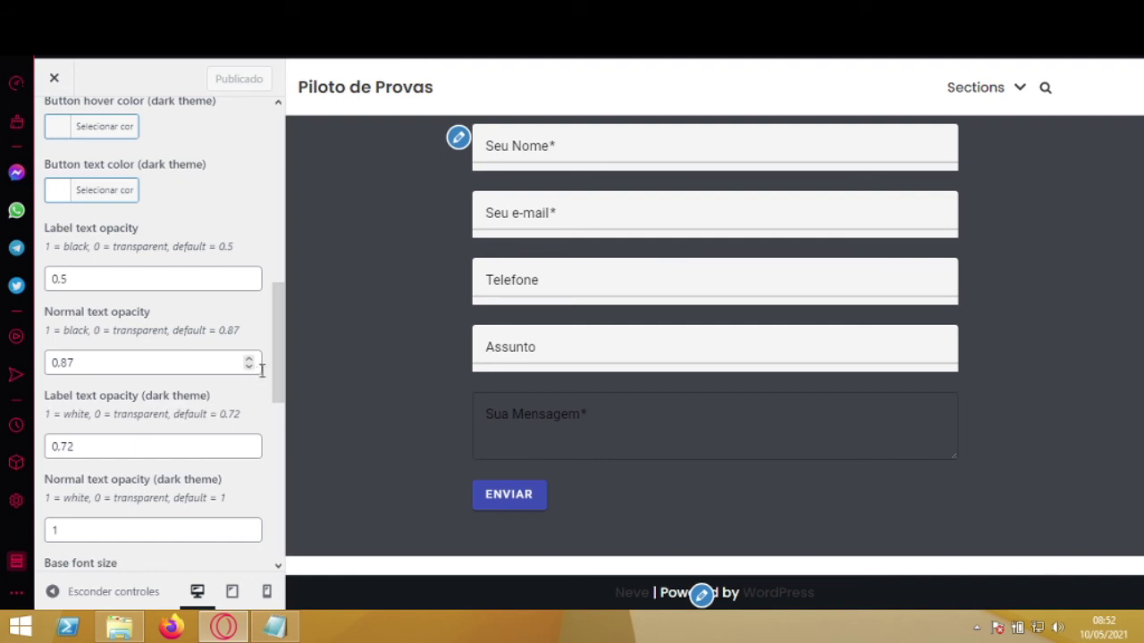
drag(276, 359, 268, 399)
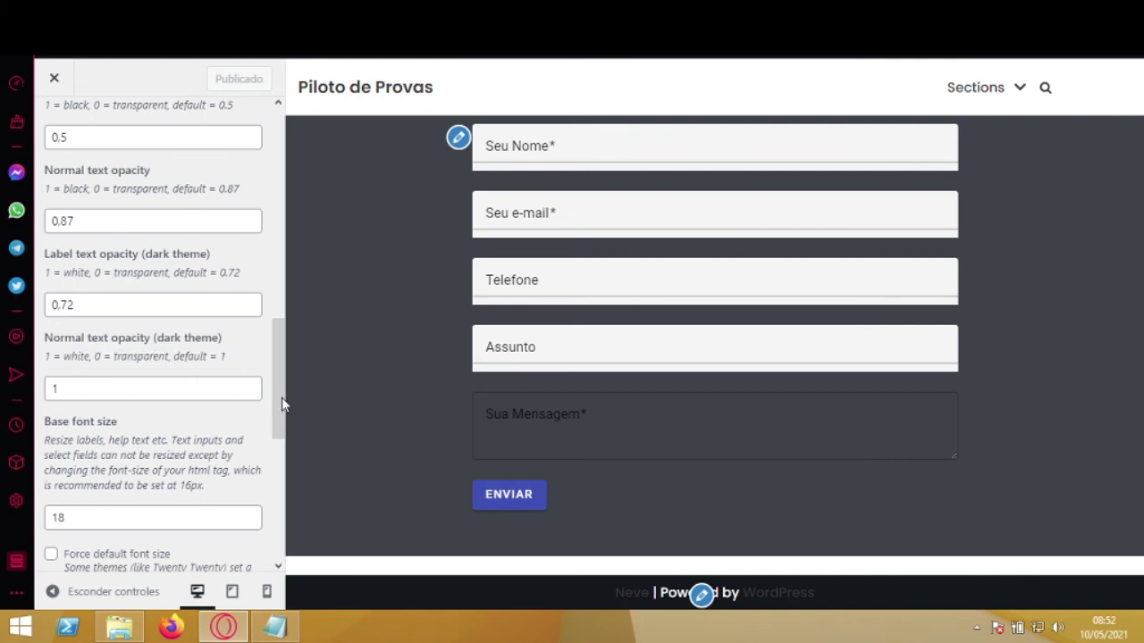
drag(276, 396, 277, 440)
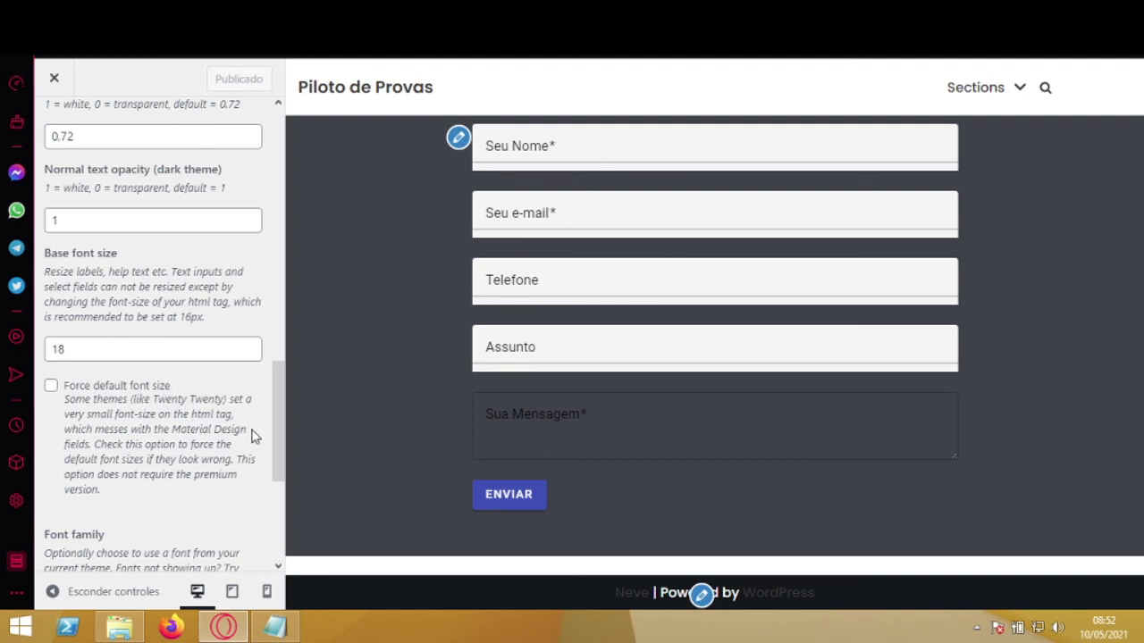
drag(271, 415, 271, 499)
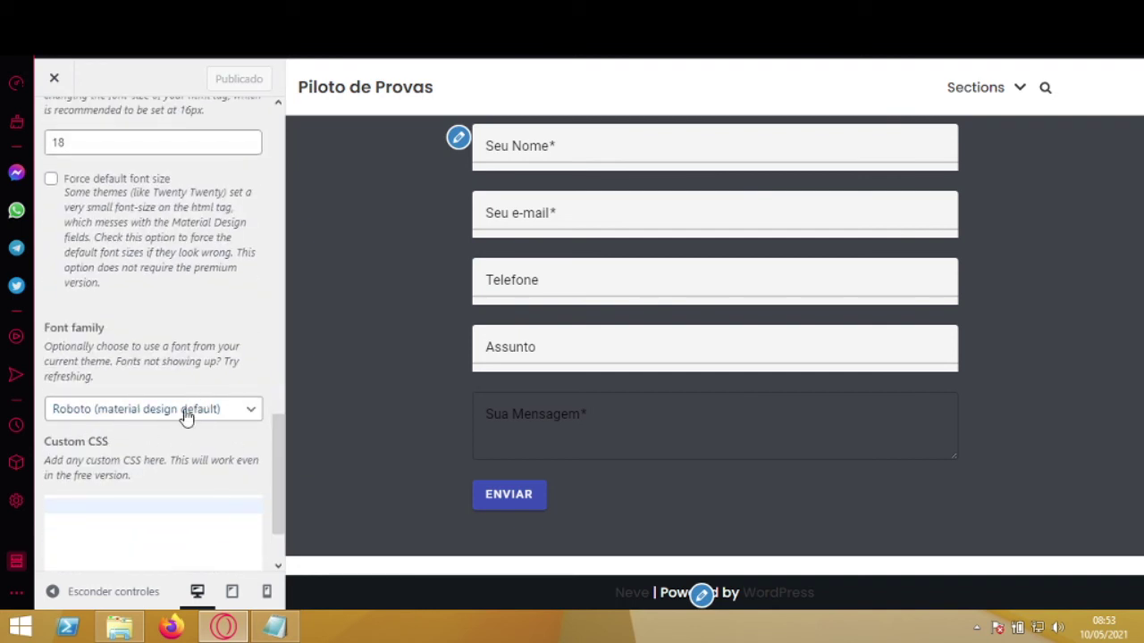
drag(279, 439, 290, 490)
click(175, 452)
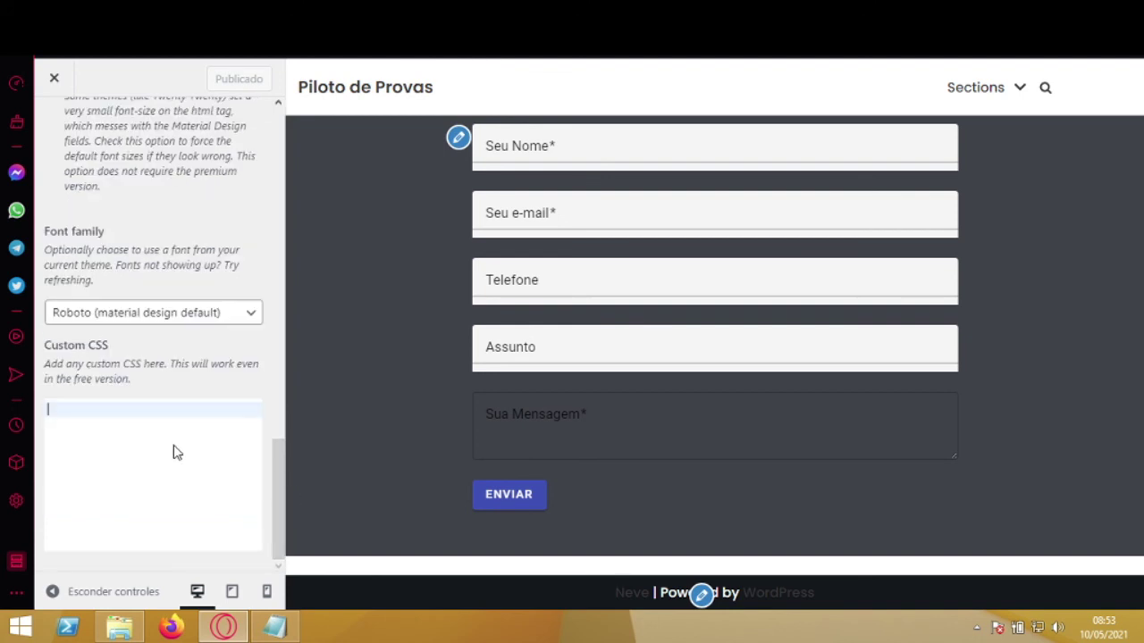